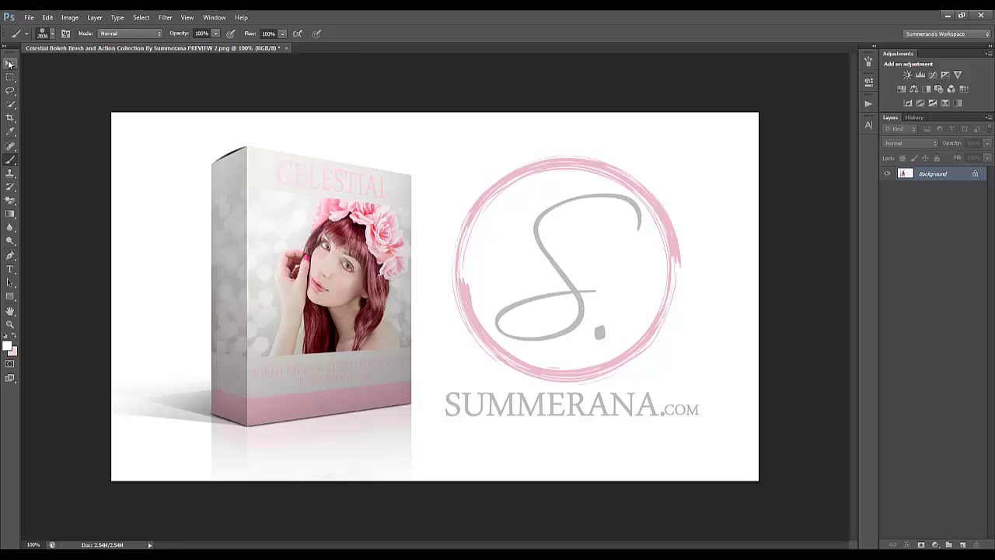
Step: Select the Brush tool and bring up its Brush Preset picker
left_click(10, 64)
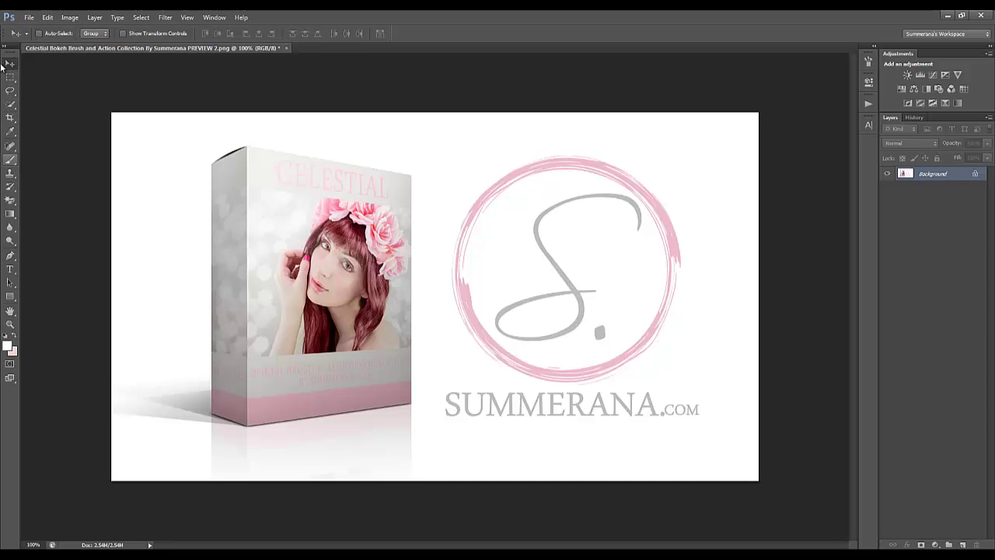
left_click(10, 161)
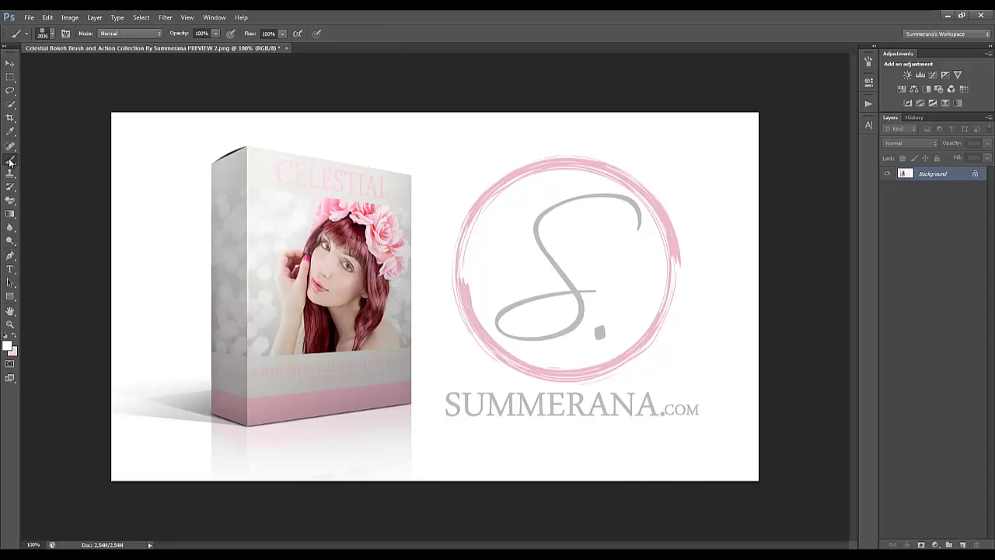
left_click(52, 33)
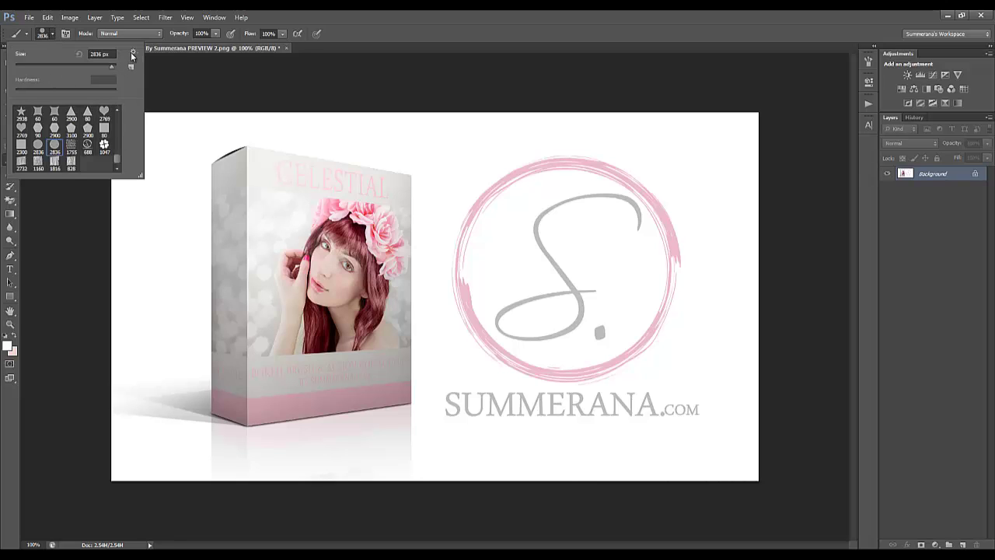
scroll(118, 160, "up", 5)
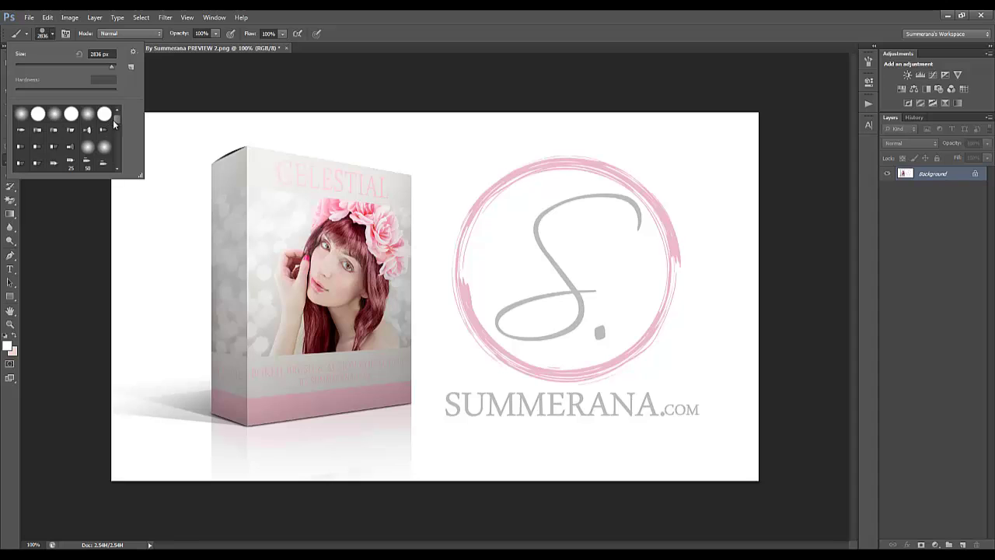
Step: Resize the Brush Preset picker and show its gear menu of brush commands
left_click_drag(140, 176, 182, 266)
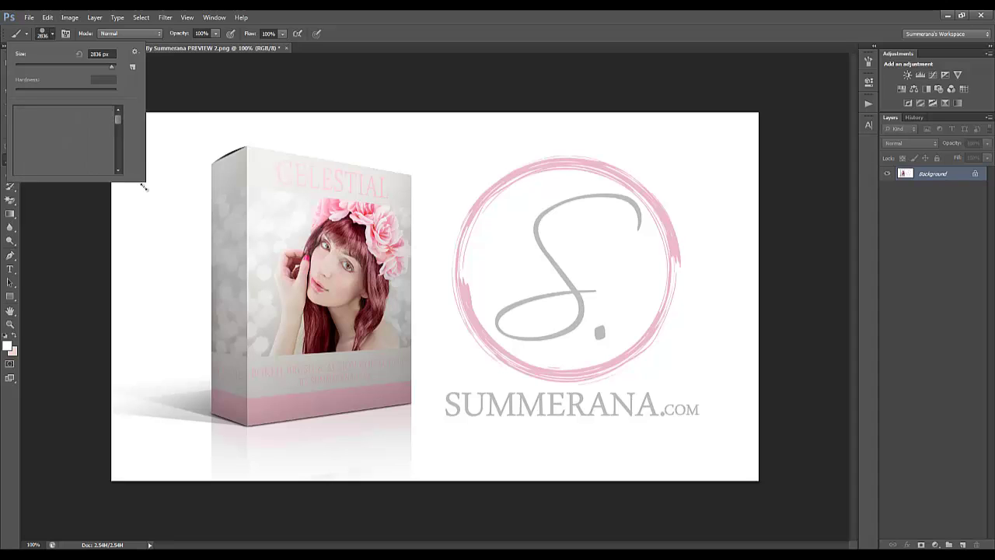
left_click_drag(157, 128, 160, 234)
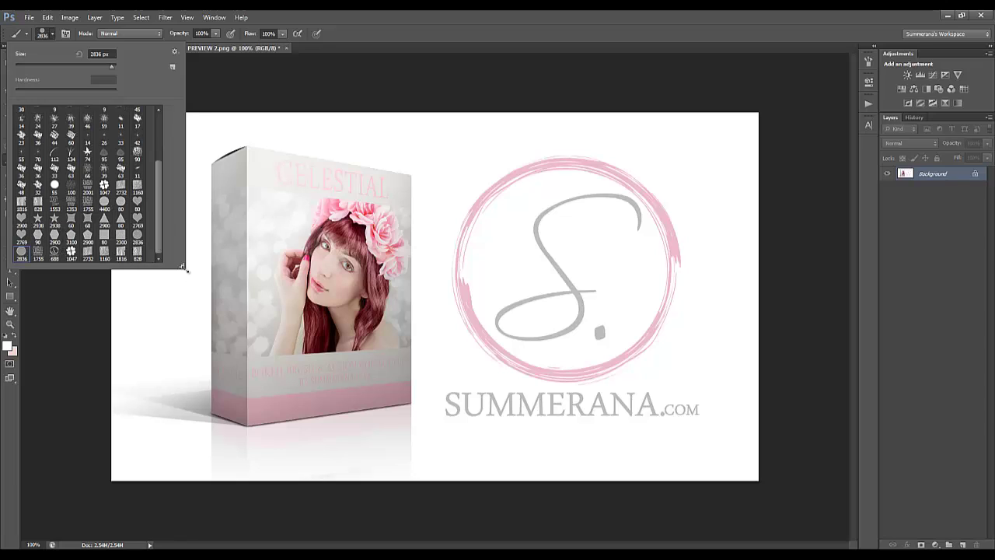
left_click_drag(182, 266, 140, 217)
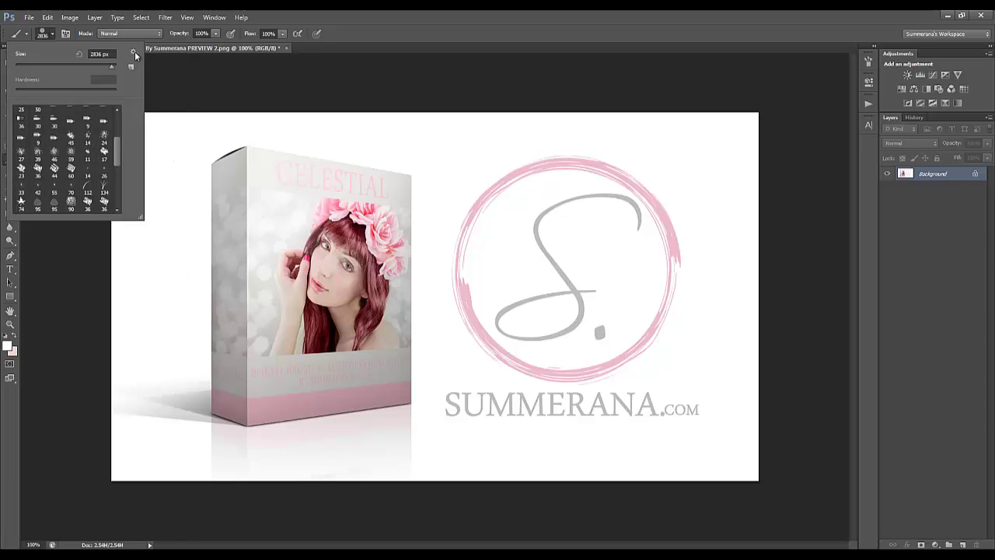
left_click(134, 52)
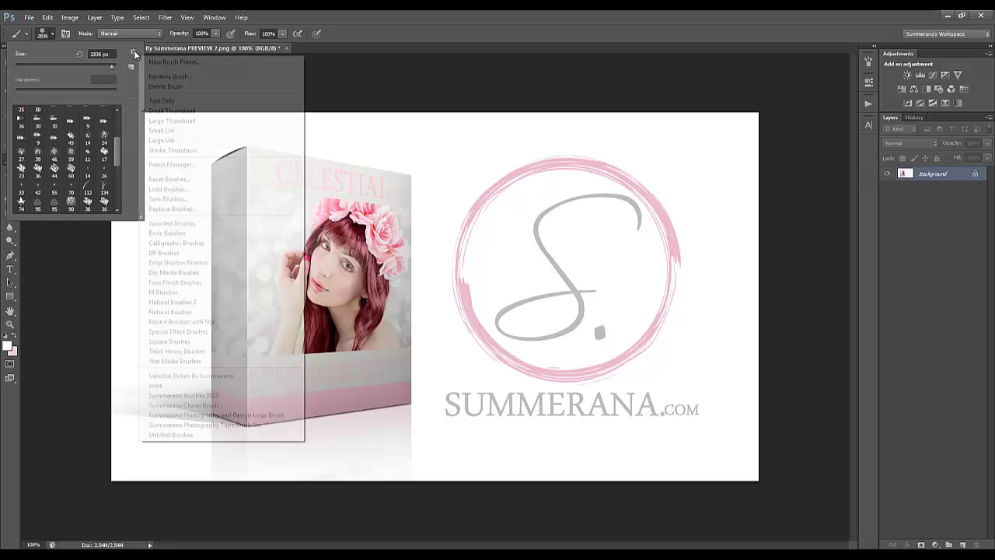
Step: Load the Summerana Clover Brush.abr file with Load Brushes
left_click(168, 190)
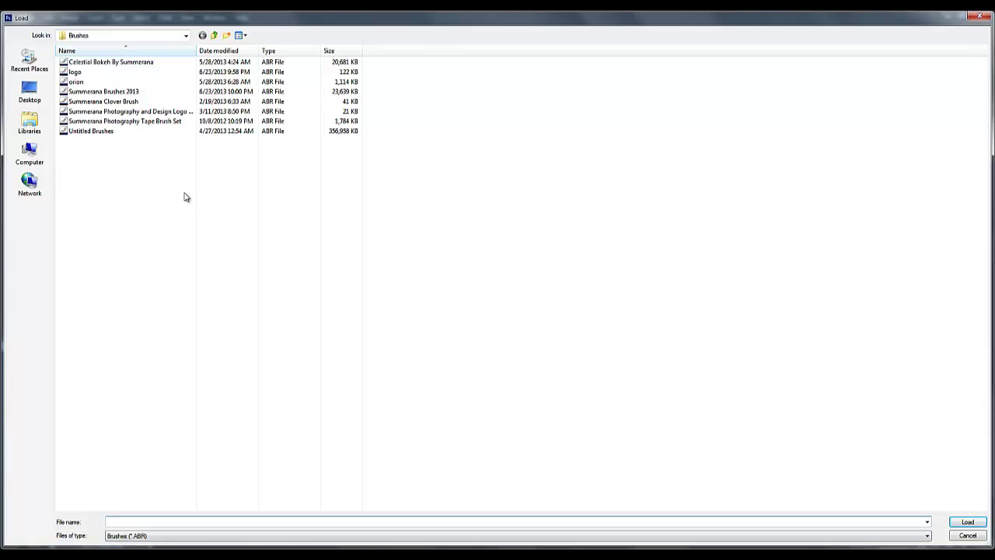
left_click(180, 102)
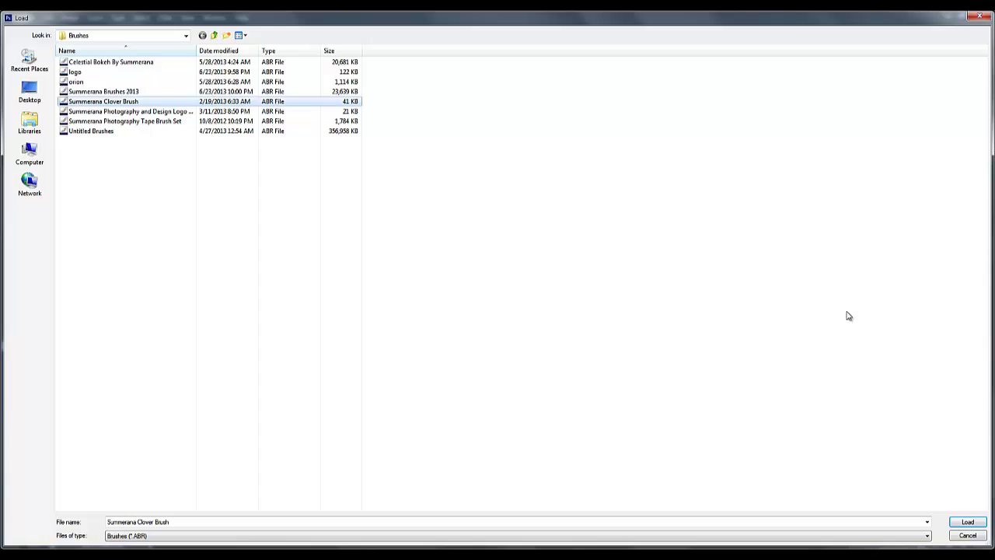
left_click(955, 524)
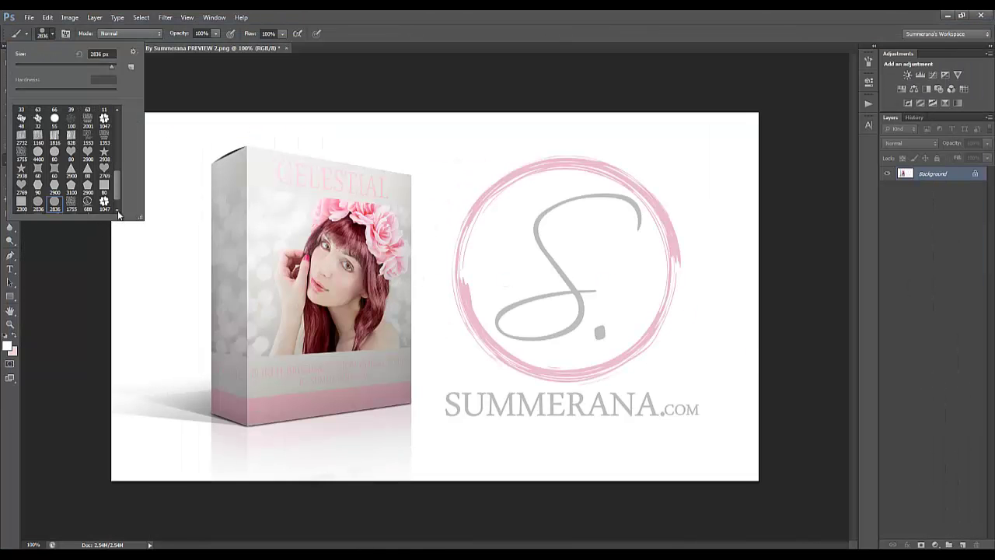
scroll(116, 200, "down", 1)
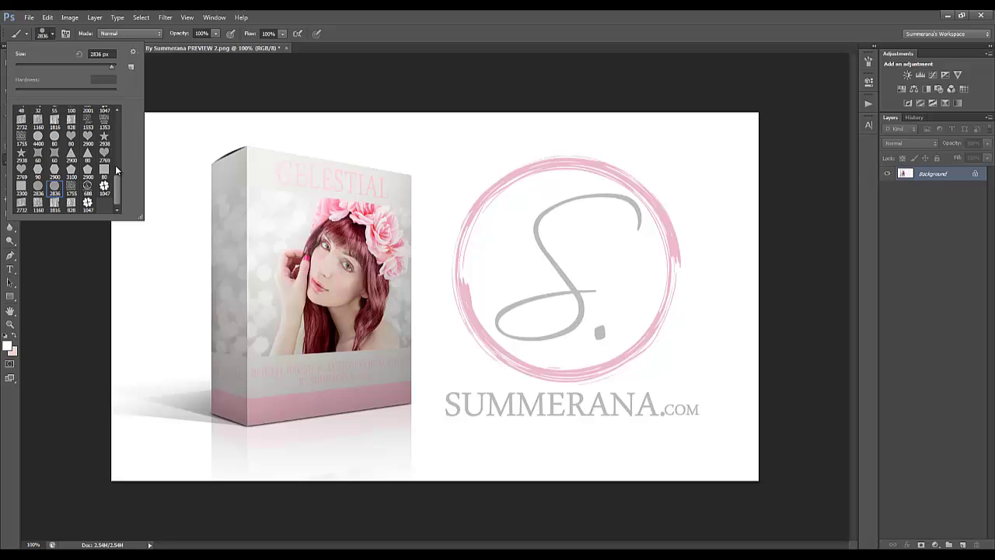
left_click(133, 53)
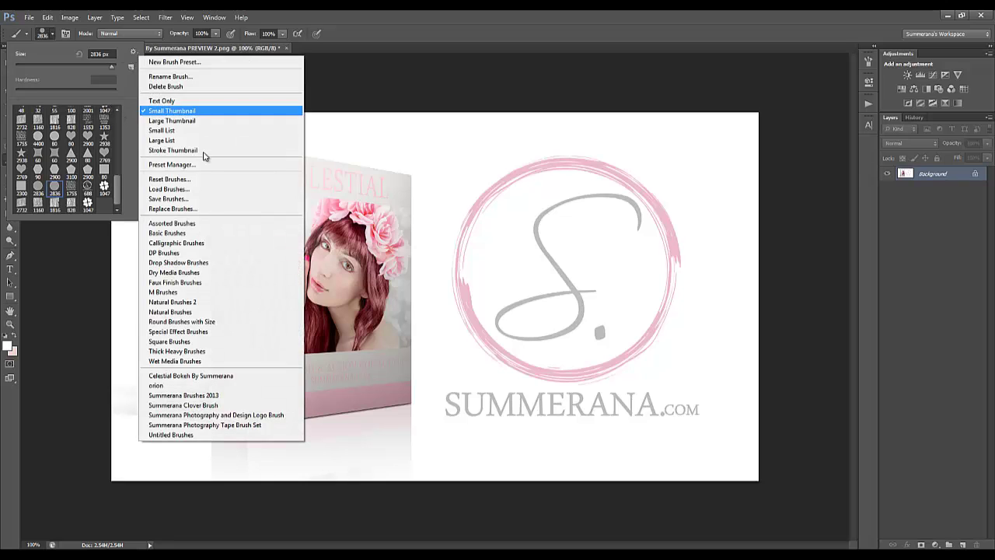
left_click(174, 183)
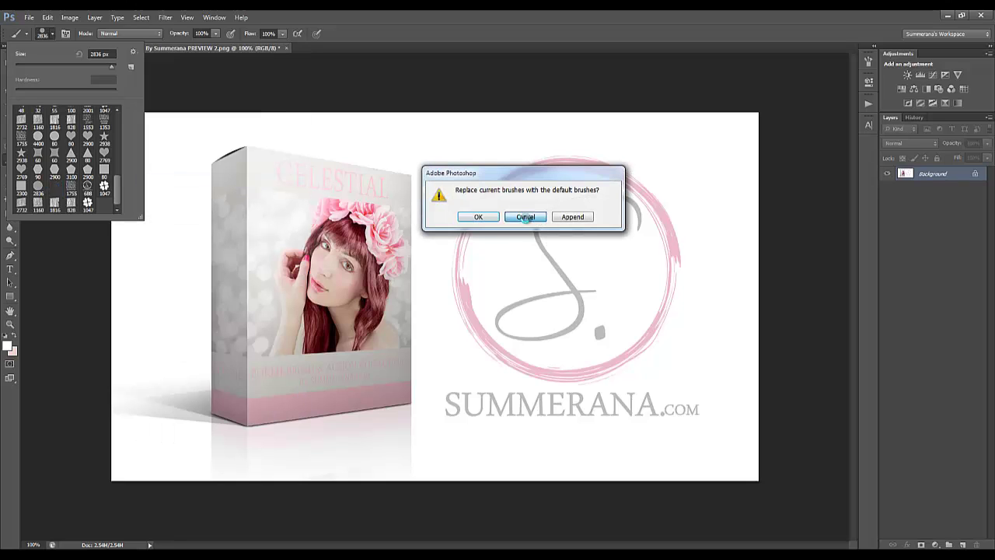
left_click(526, 217)
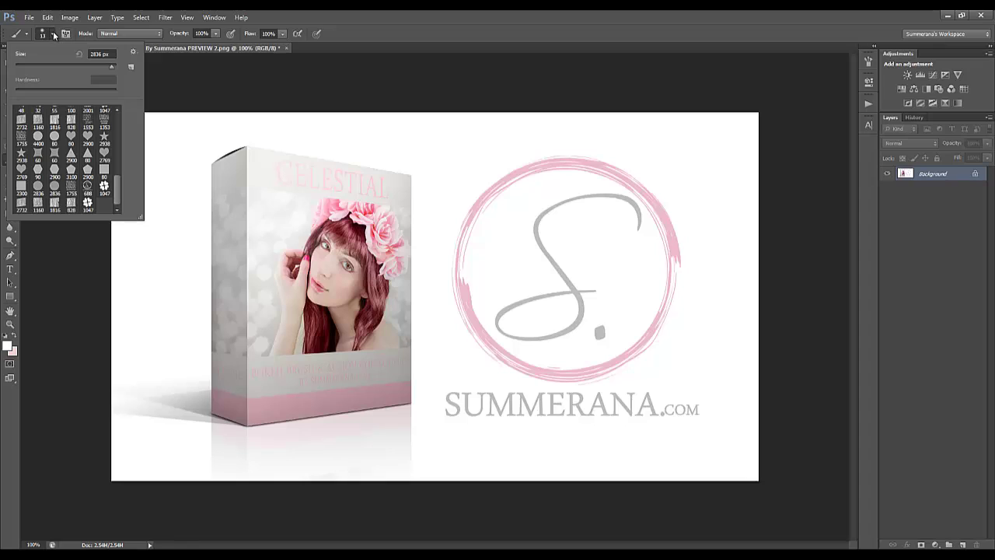
Step: Shrink the brush size and pick the 4400 px round brush at about 313 px
left_click_drag(55, 65, 41, 63)
left_click(37, 136)
left_click(73, 66)
left_click(73, 95)
Step: Choose the 688 px clover brush preset and close the preset picker
left_click(52, 36)
left_click(51, 36)
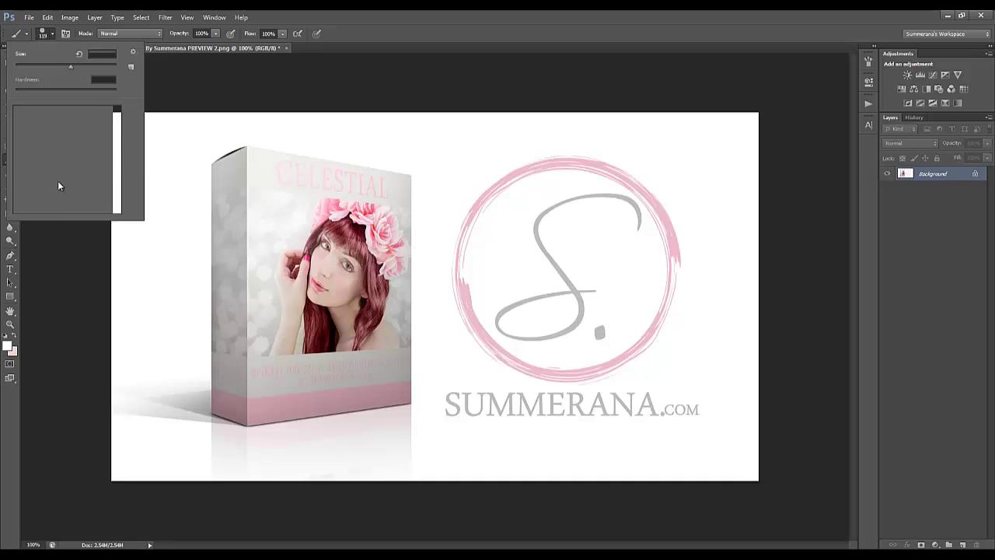
left_click(87, 186)
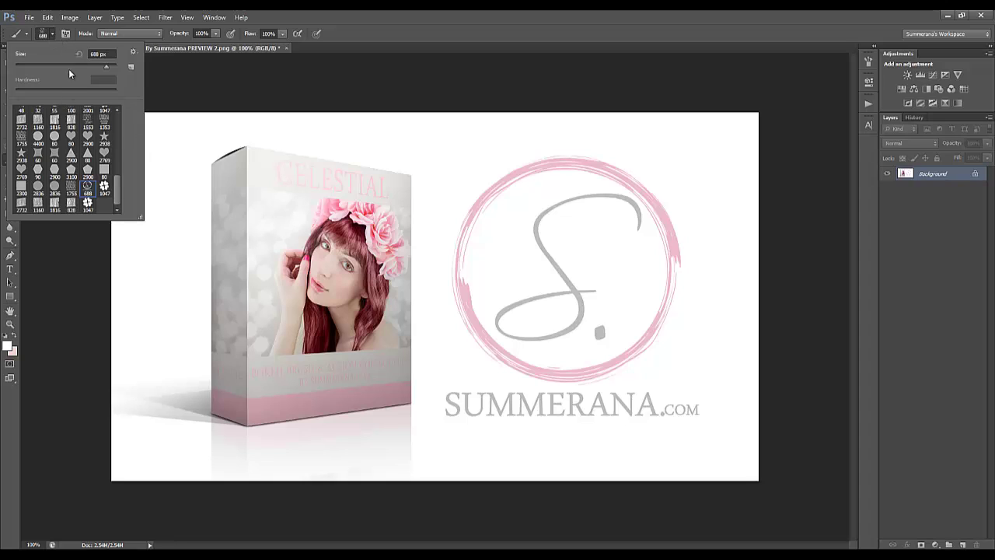
left_click(51, 34)
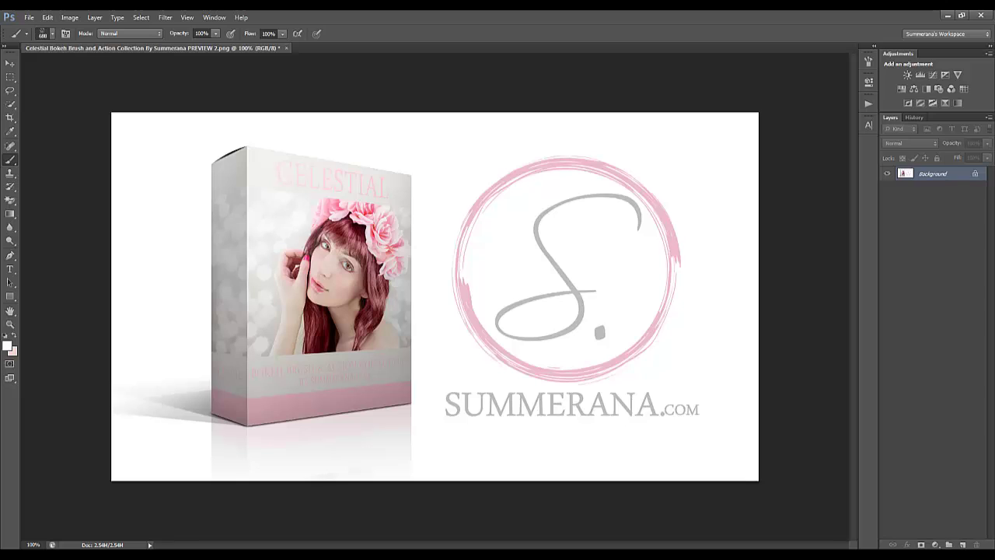
Step: Shrink the brush twice with [ and then enlarge it twice with ]
key("bracketleft")
key("bracketleft")
key("bracketleft")
key("bracketleft")
key("bracketleft")
key("bracketleft")
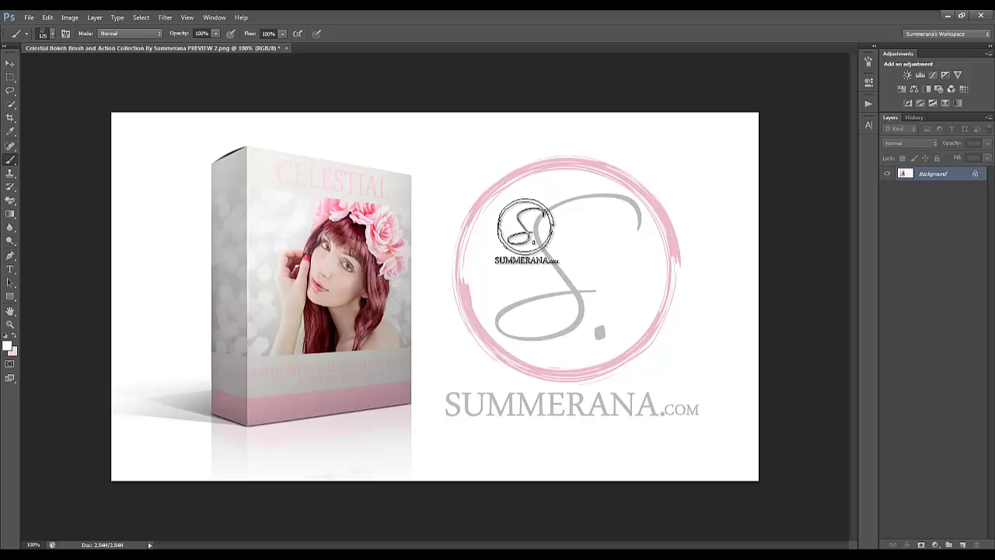
key("bracketleft")
key("bracketleft")
key("bracketleft")
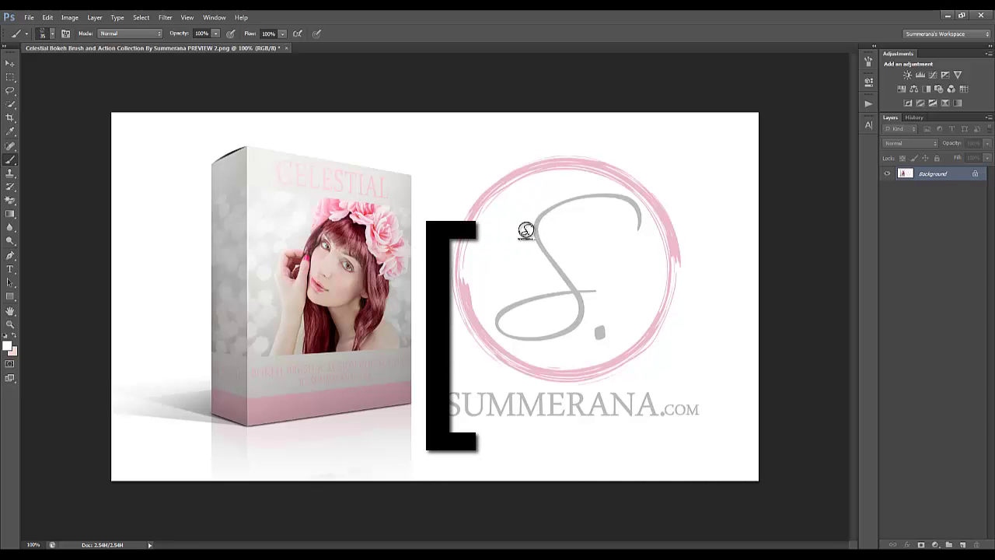
key("bracketright")
key("bracketright")
key("bracketright")
key("bracketright")
key("bracketright")
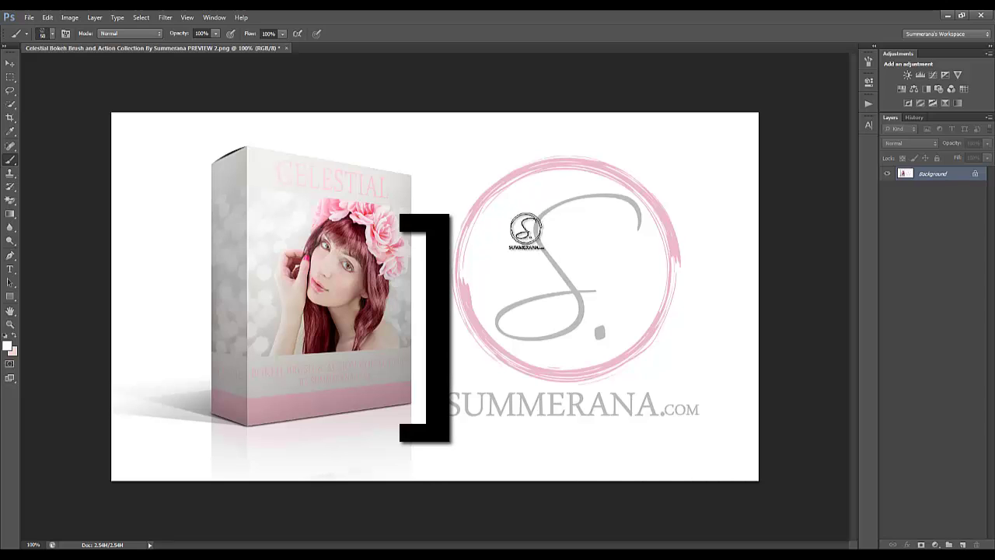
key("bracketright")
key("bracketright")
key("bracketright")
key("bracketright")
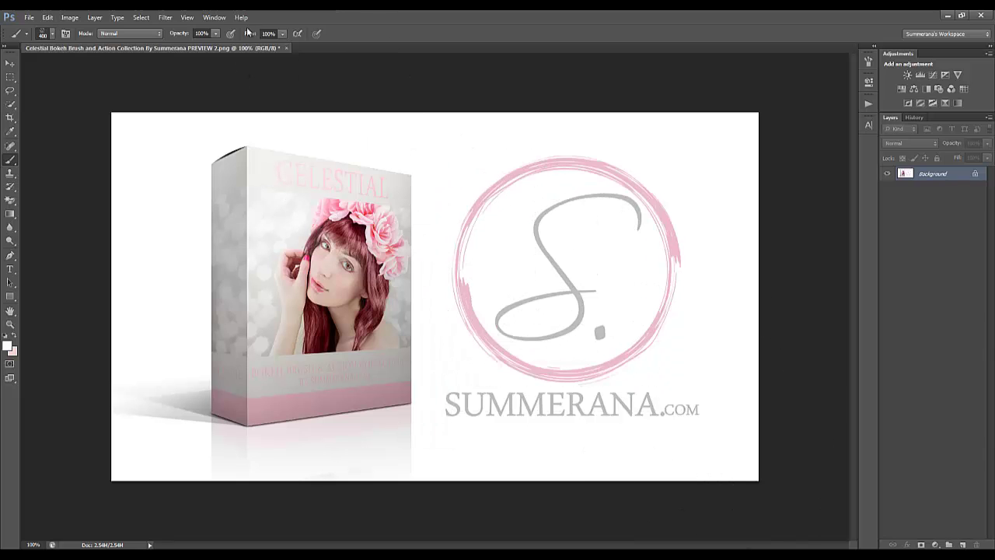
Step: Show the Brush panel from the Window menu and set the tip Angle to -69°
left_click(215, 17)
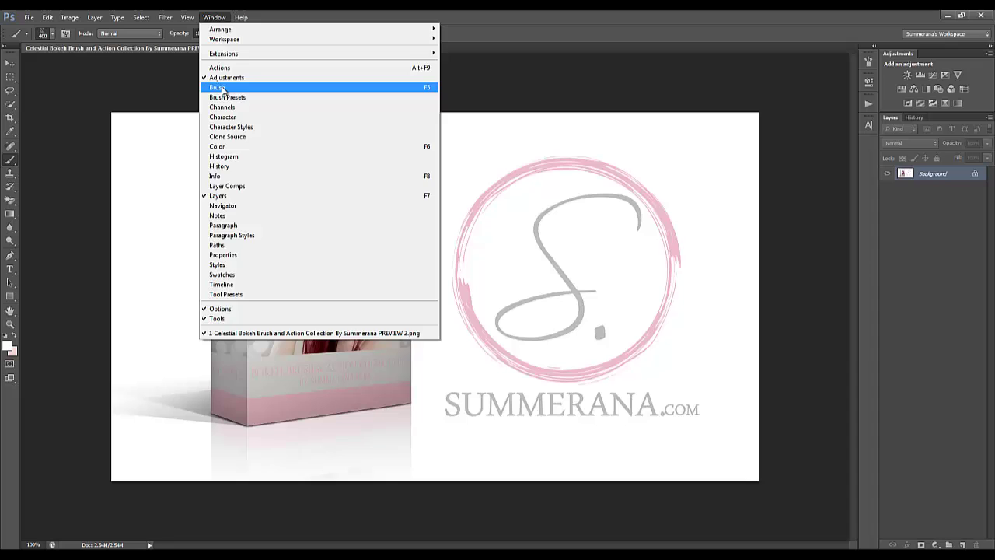
left_click(226, 87)
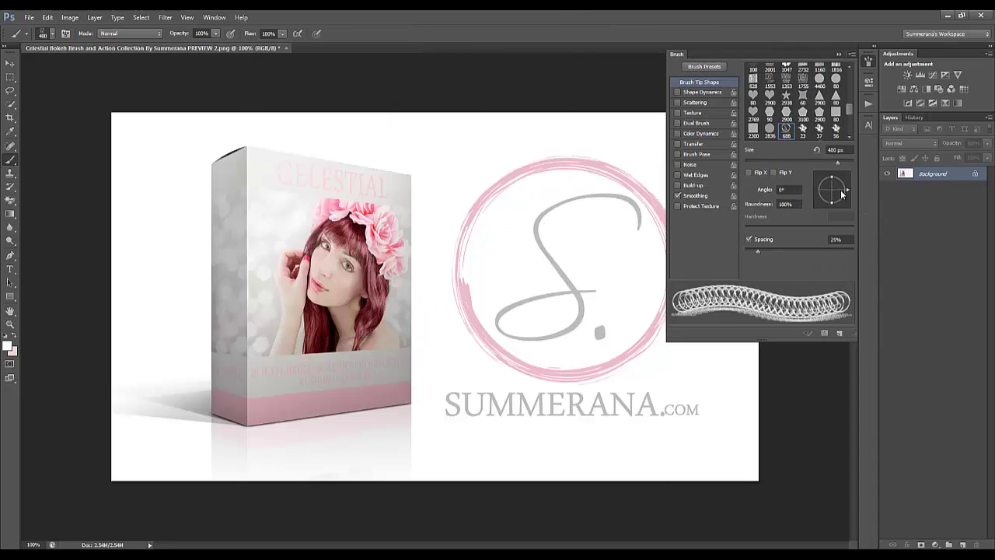
left_click_drag(842, 195, 844, 186)
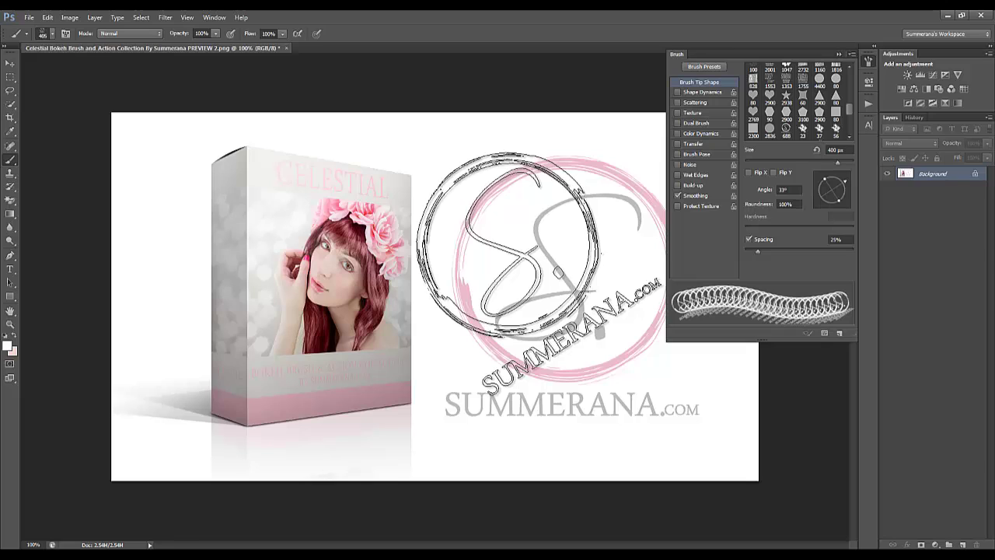
left_click_drag(844, 185, 837, 202)
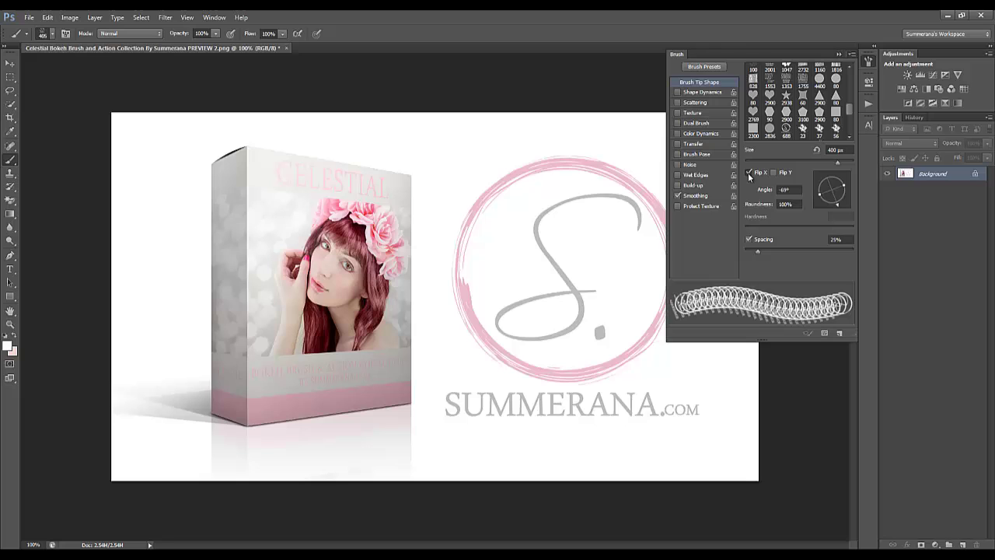
Step: Close the CS6 Brush panel, switch to Elements 6, and show the Brush tool's preset picker
left_click(839, 54)
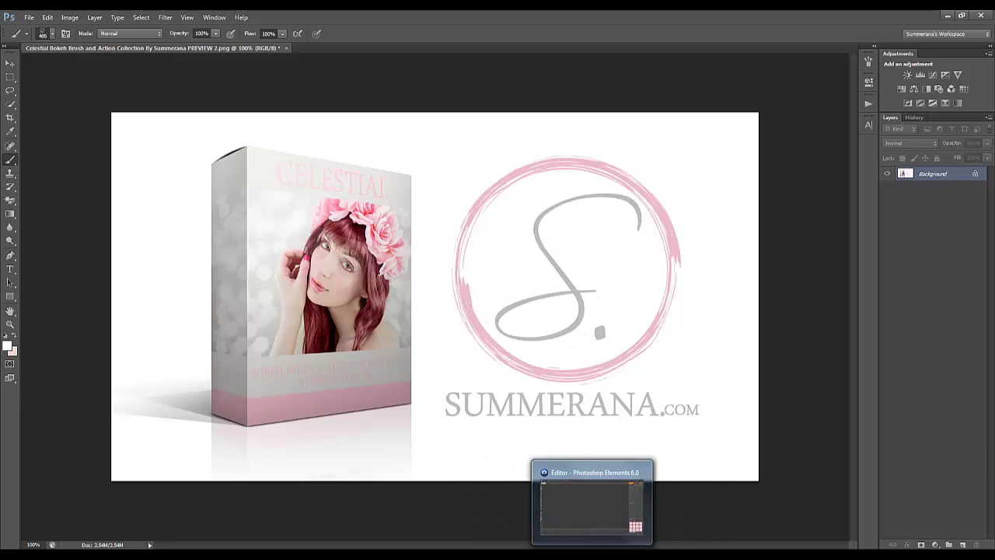
left_click(591, 503)
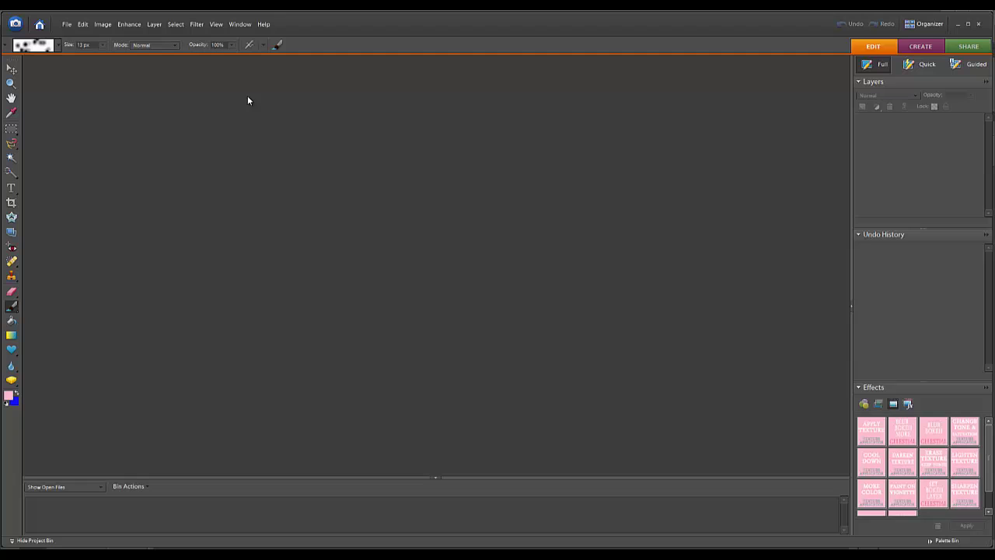
left_click(11, 69)
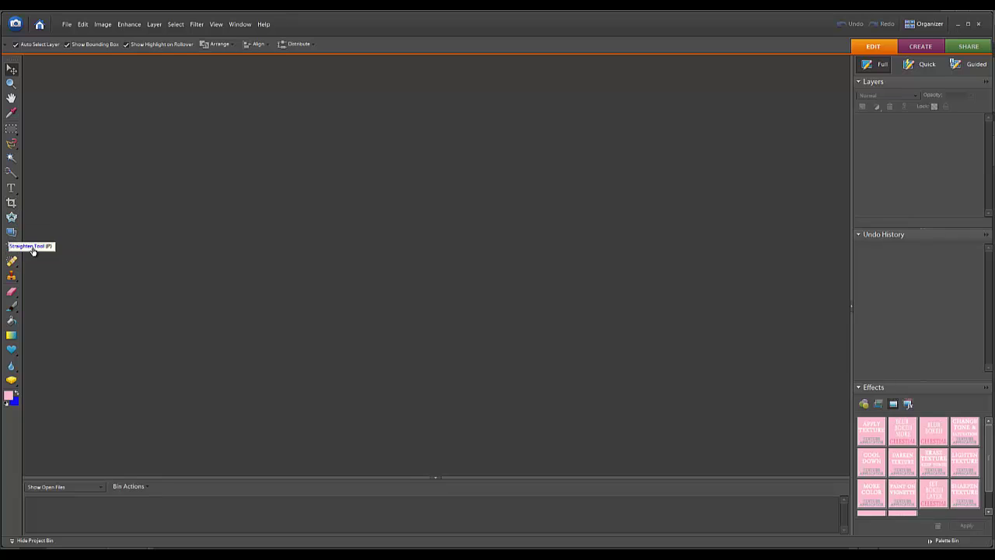
left_click(11, 310)
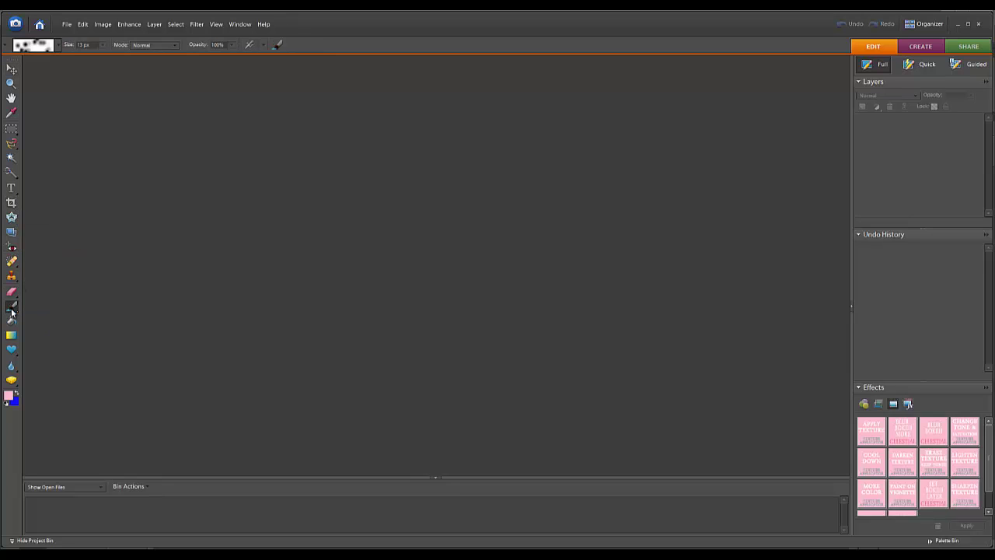
left_click(59, 48)
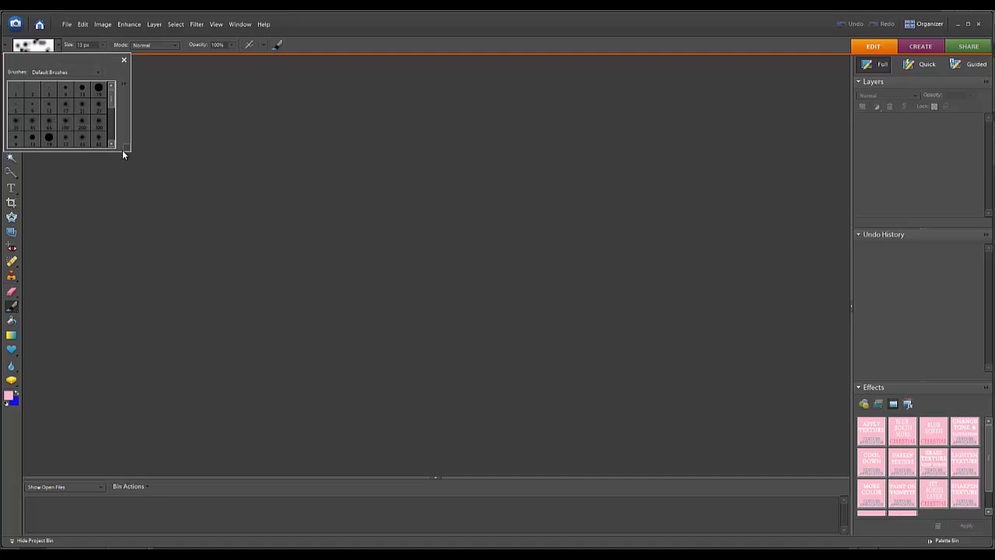
Step: Load the Celestial Bokeh Brushes By Summerana .abr file into the brush picker
left_click(80, 71)
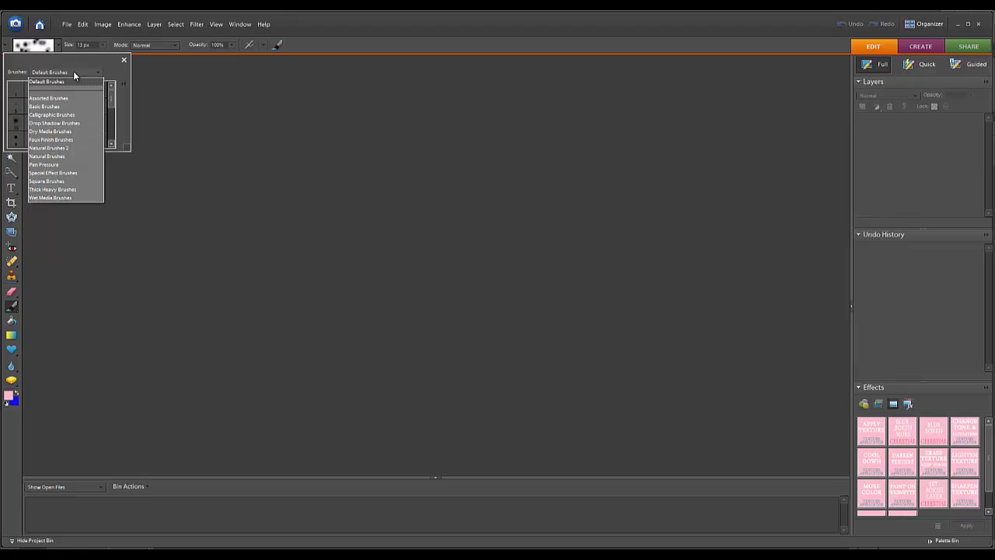
left_click(74, 74)
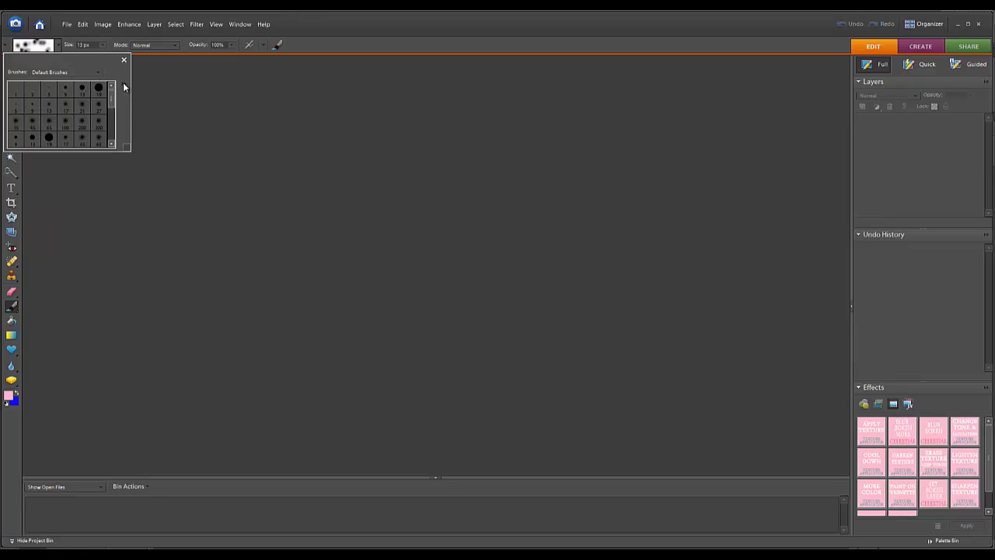
left_click(123, 84)
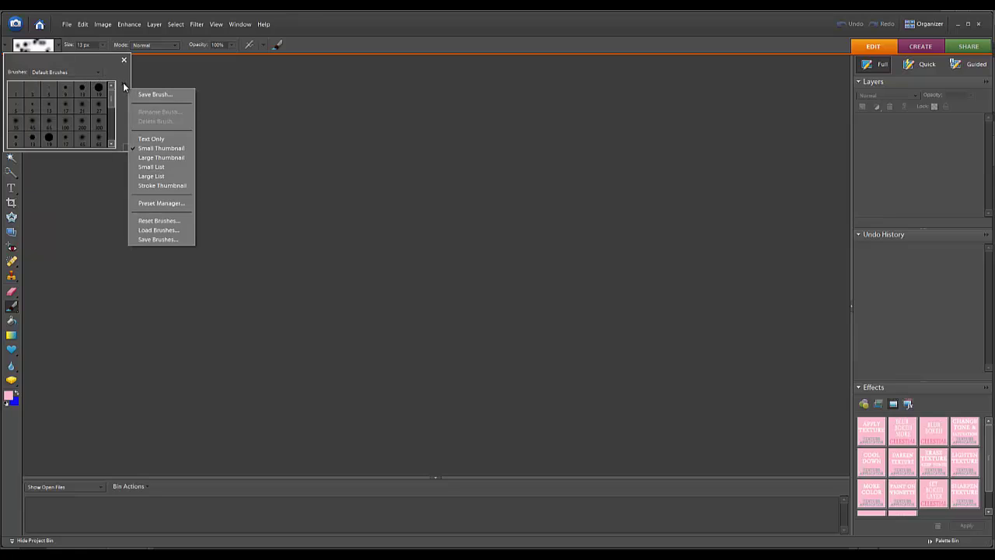
left_click(153, 230)
left_click(433, 187)
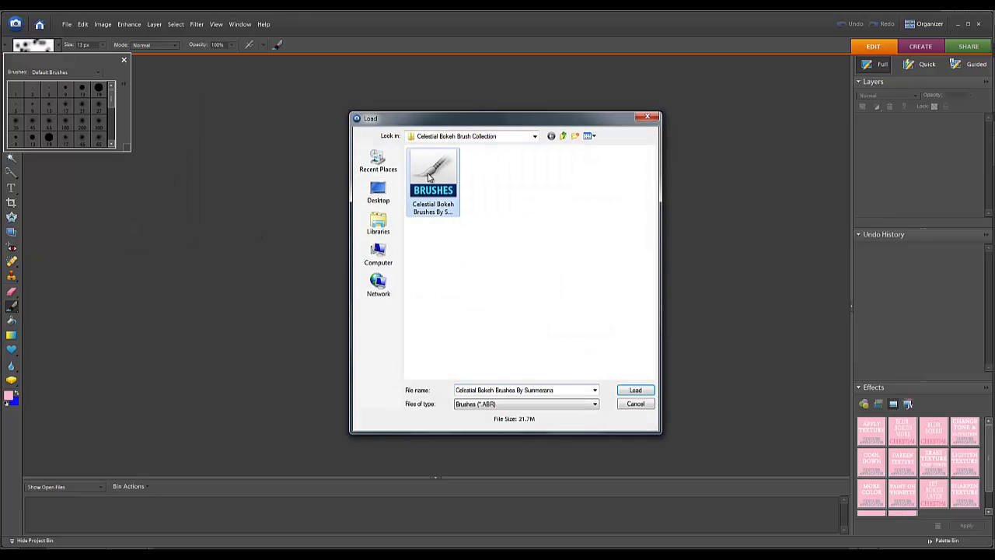
left_click(630, 393)
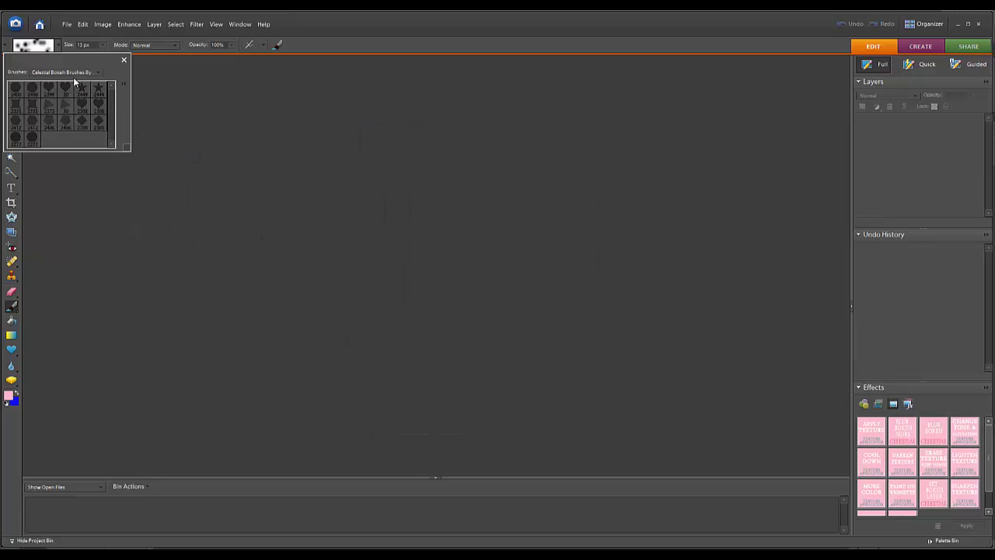
Step: Confirm Celestial Bokeh is the shown brush library and close the picker
left_click(90, 71)
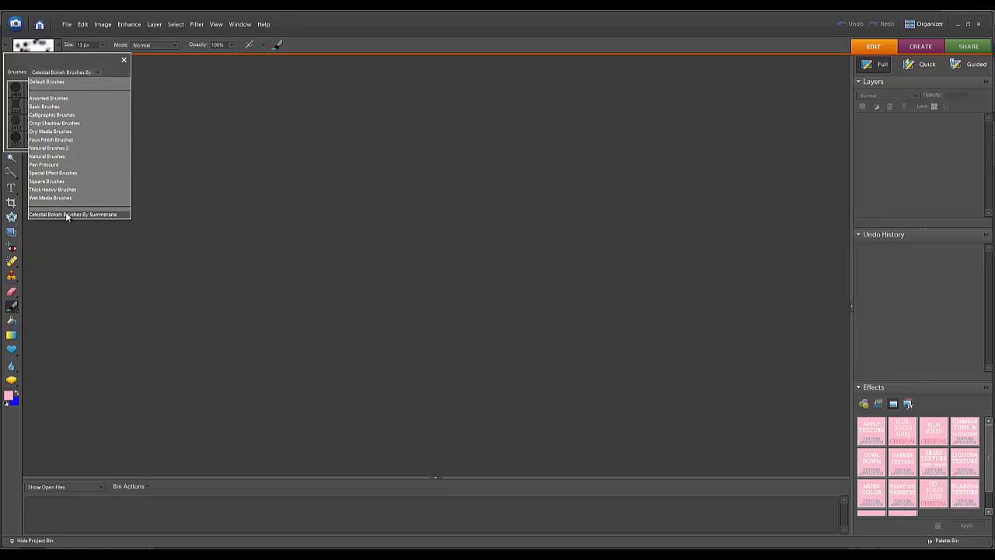
left_click(98, 74)
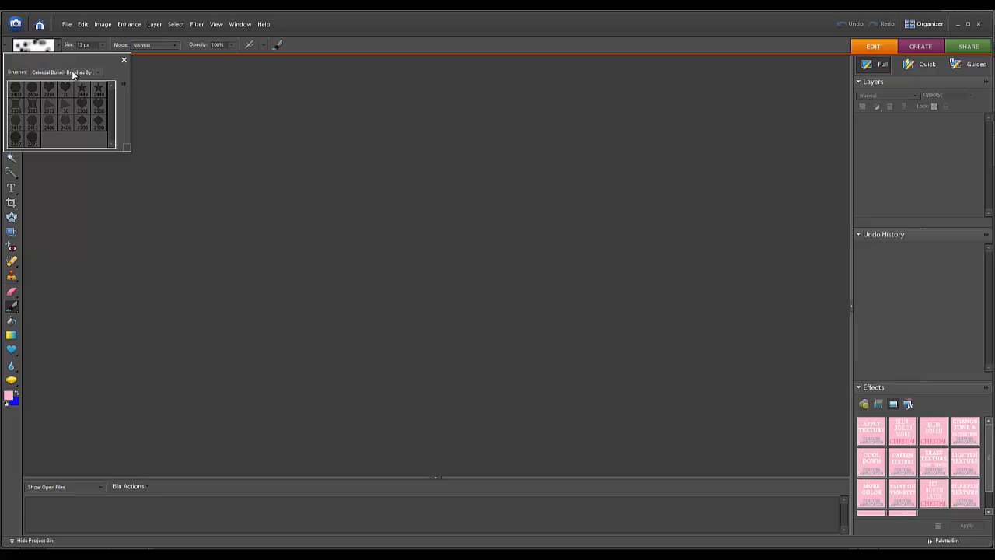
left_click(127, 146)
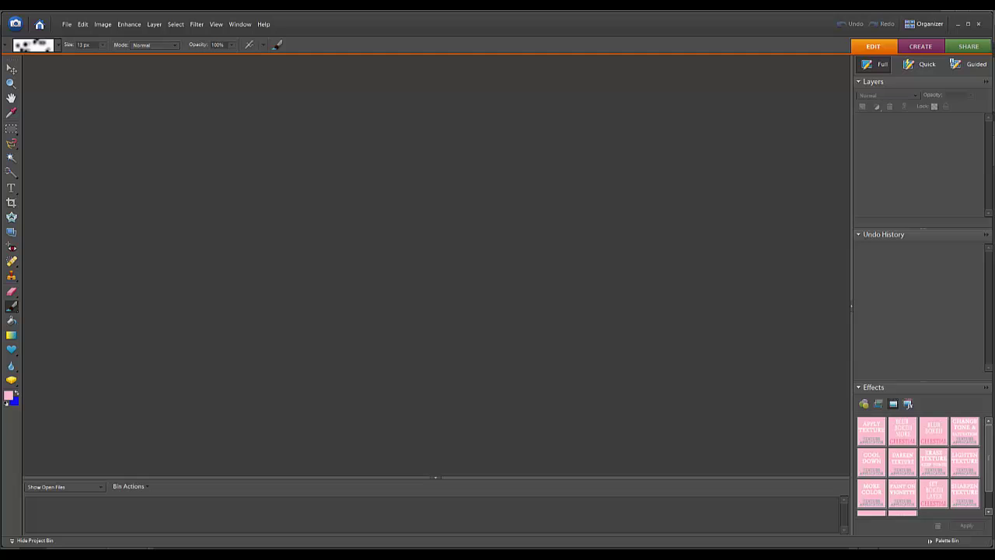
Step: Bring Photoshop CS6 forward and close the Elements 6 window from its taskbar menu
left_click(393, 509)
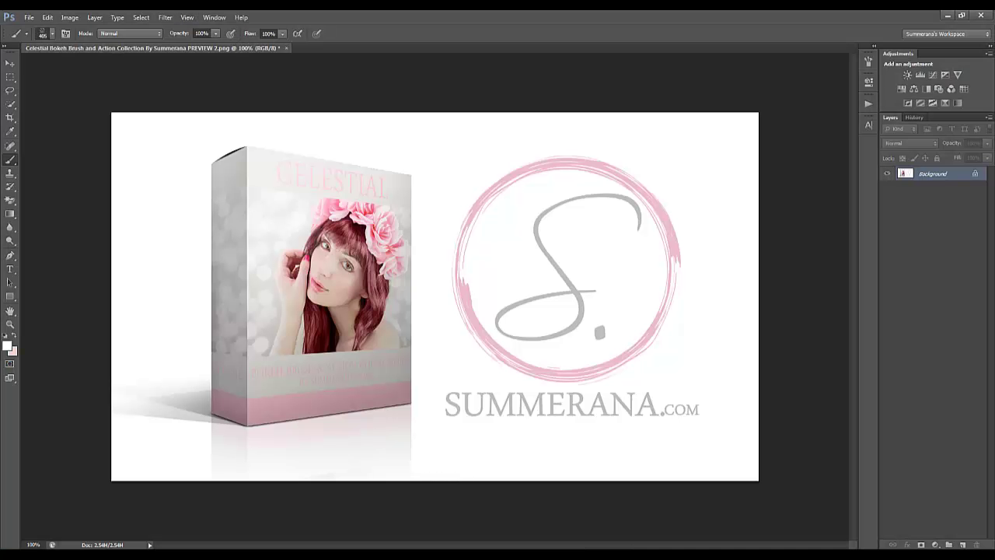
right_click(567, 554)
left_click(568, 535)
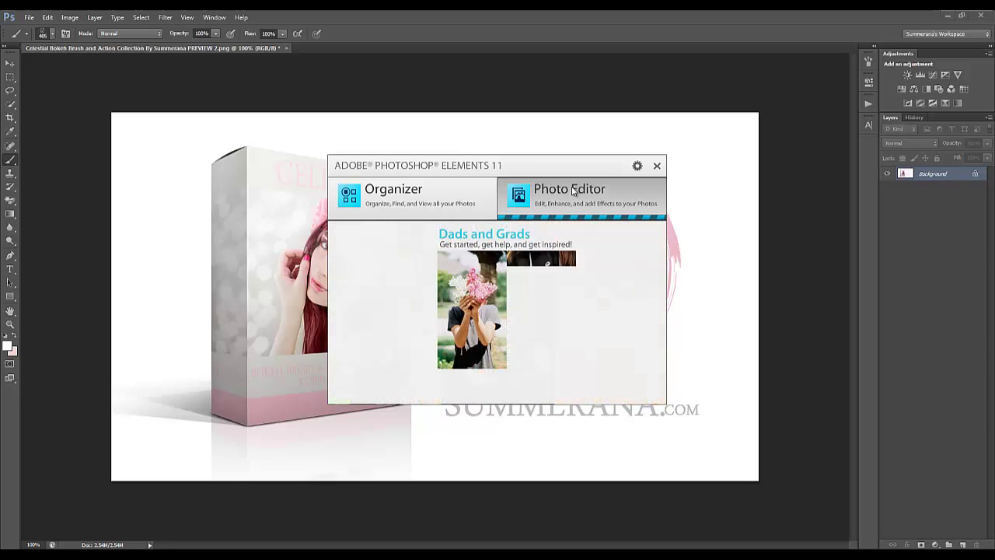
Step: Launch the Photo Editor from the Elements 11 welcome screen
left_click(573, 190)
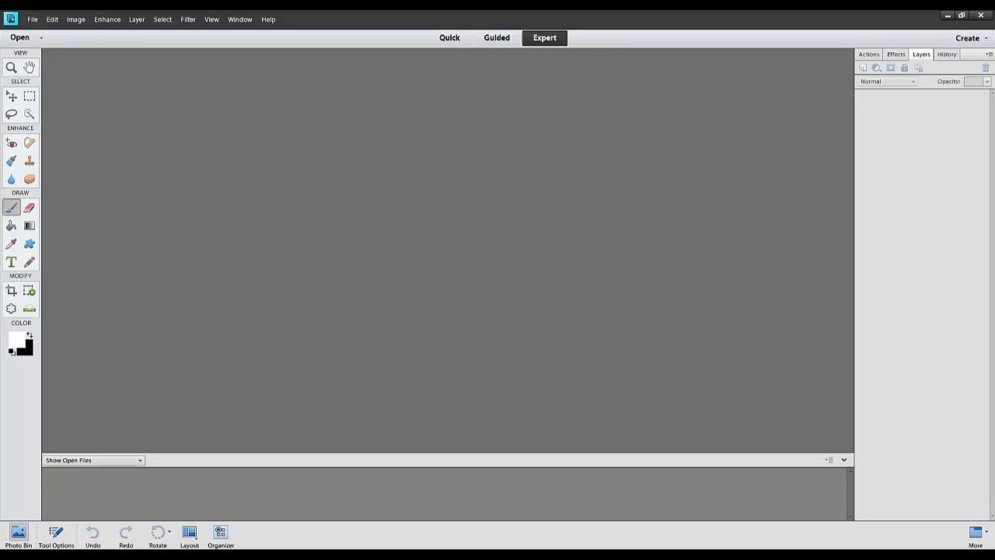
Step: Reduce the brush to 2282 px, switch the picker to Default Brushes, and show its flyout menu
left_click(56, 534)
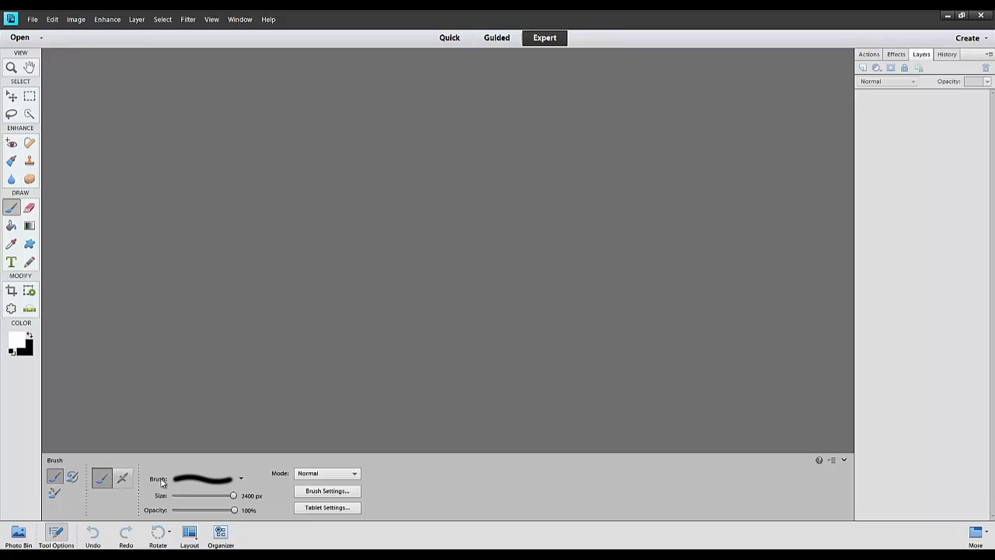
left_click_drag(233, 496, 243, 514)
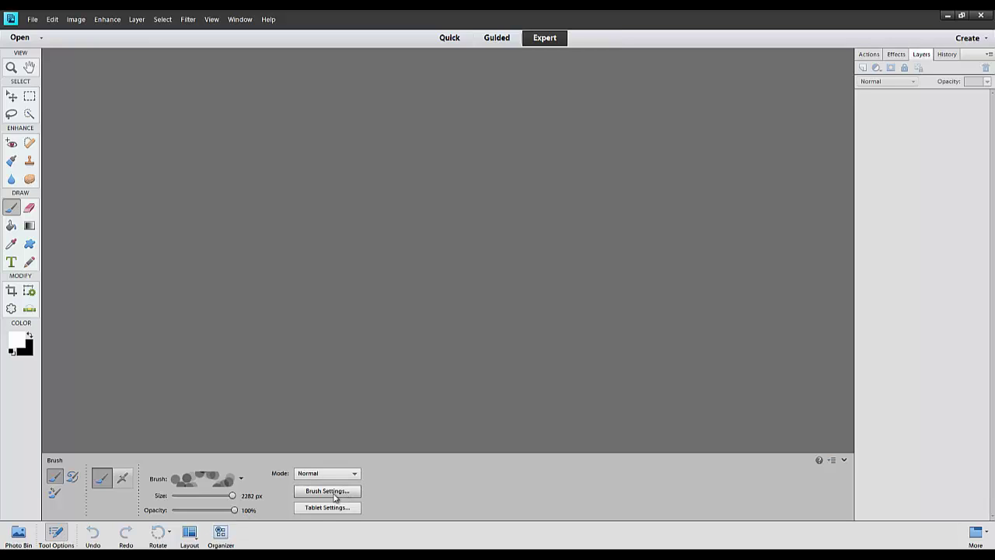
left_click(242, 480)
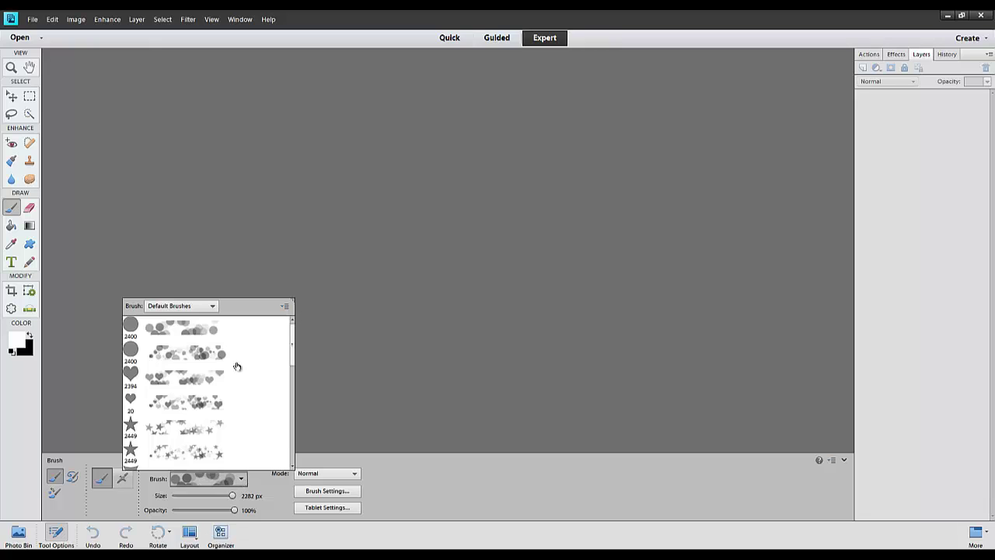
left_click(212, 308)
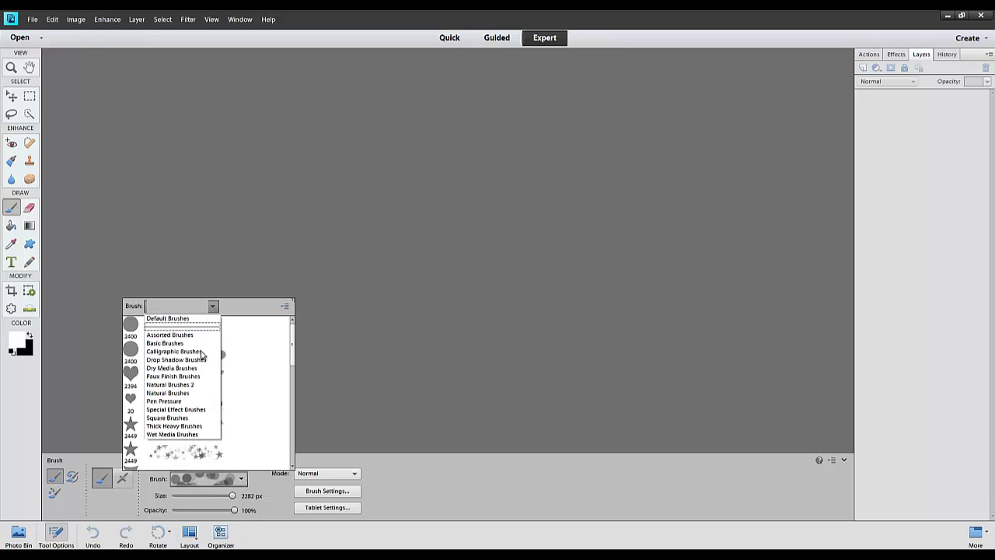
left_click(198, 318)
left_click(285, 308)
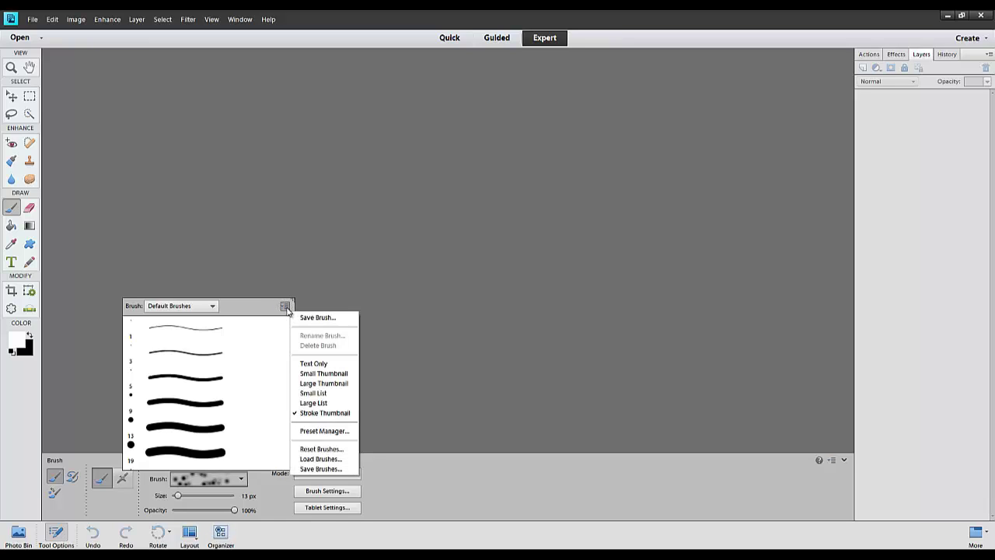
Step: Load the Celestial Bokeh .abr brush file into the Elements 11 brush picker
left_click(320, 459)
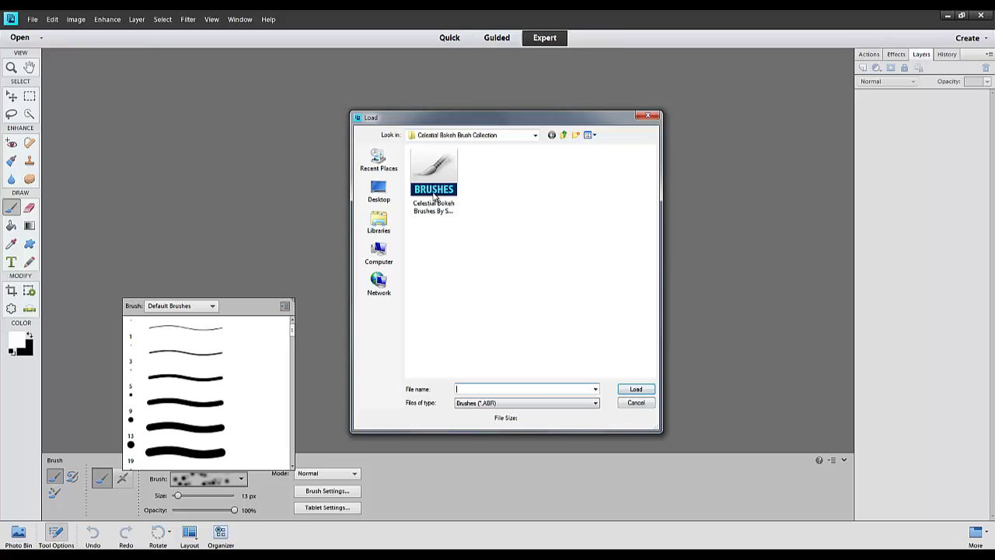
left_click(435, 195)
left_click(636, 389)
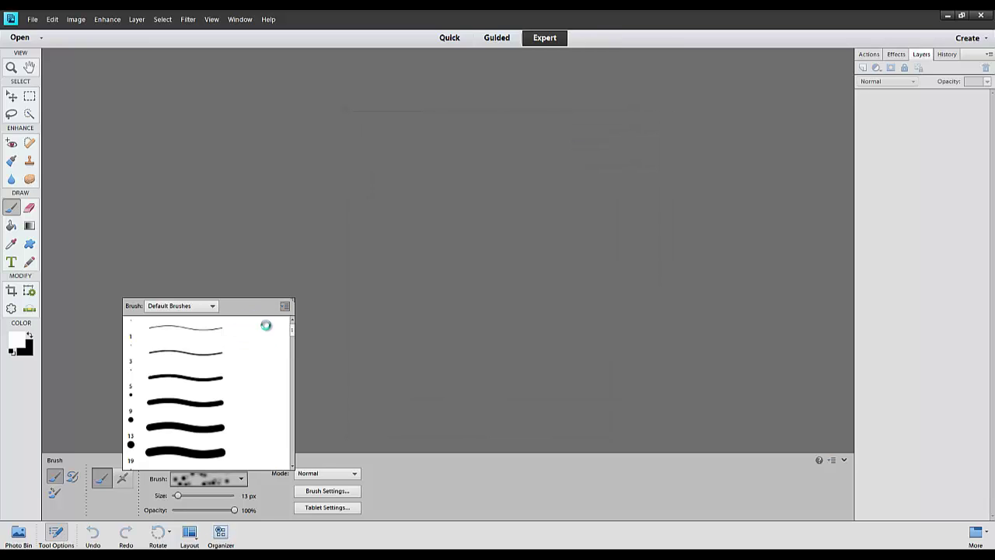
Step: Make the first 2400 px Celestial Bokeh brush active and reopen the picker's options menu
left_click(212, 306)
left_click(146, 333)
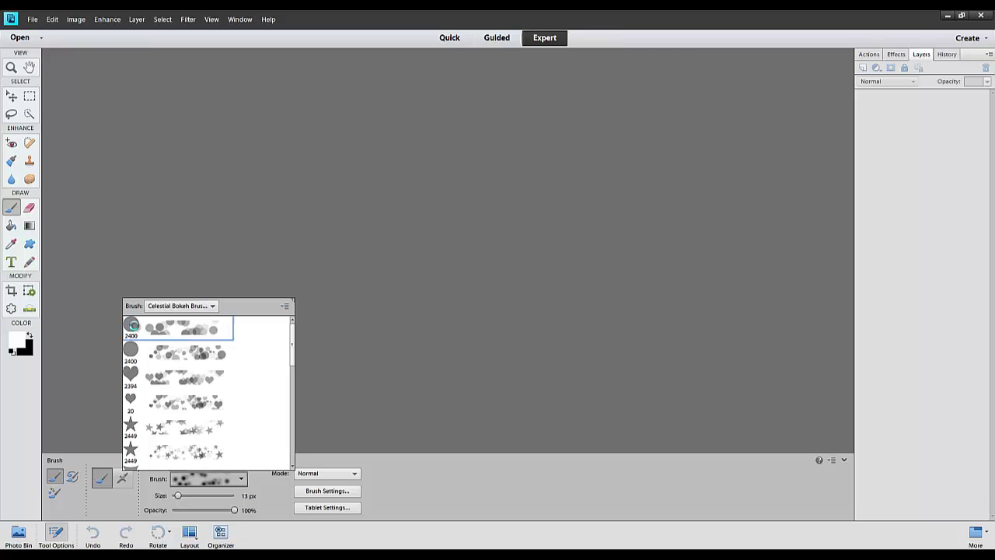
left_click(284, 309)
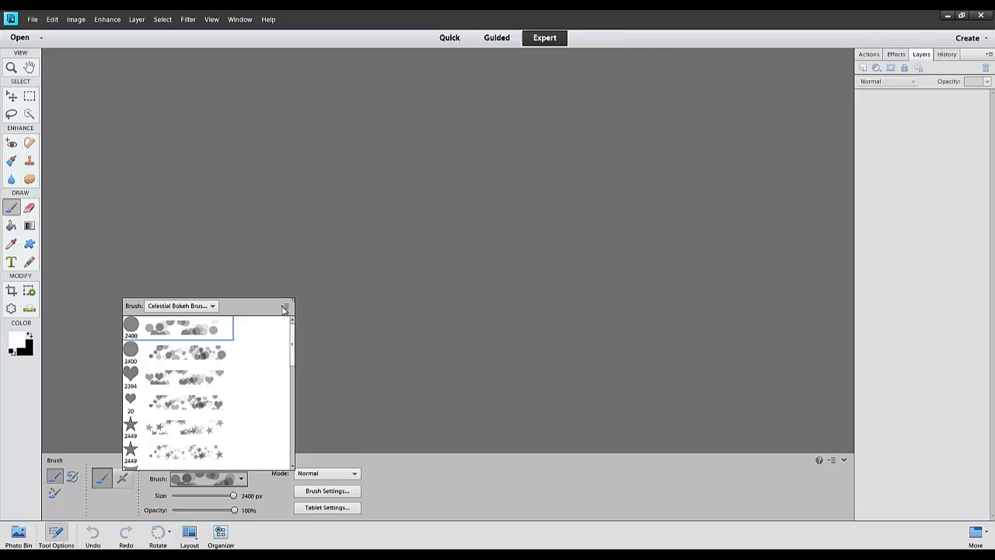
left_click(284, 308)
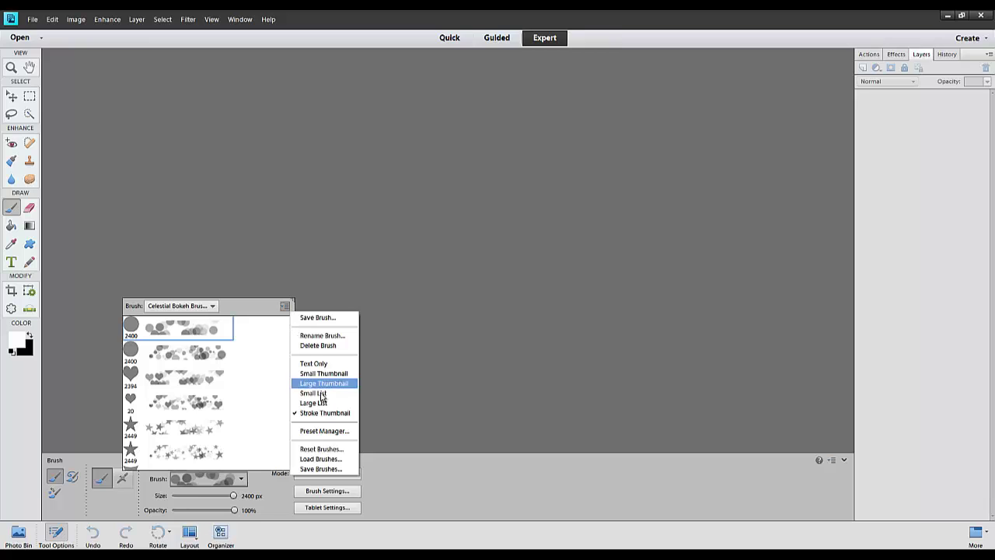
Step: Cancel the Save Brushes dialog, then return to Photoshop CS6 showing the Celestial preview image
left_click(318, 470)
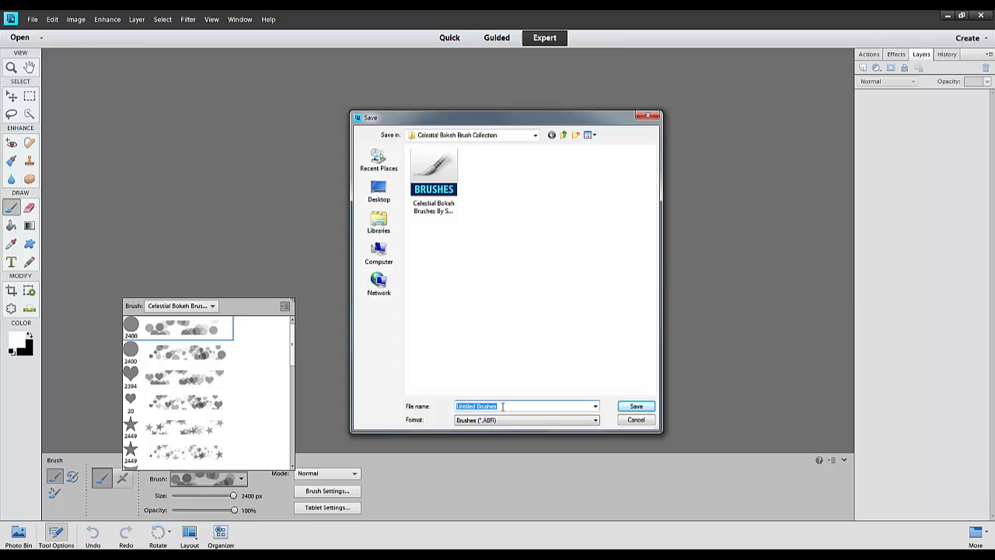
type("MNo")
left_click(637, 420)
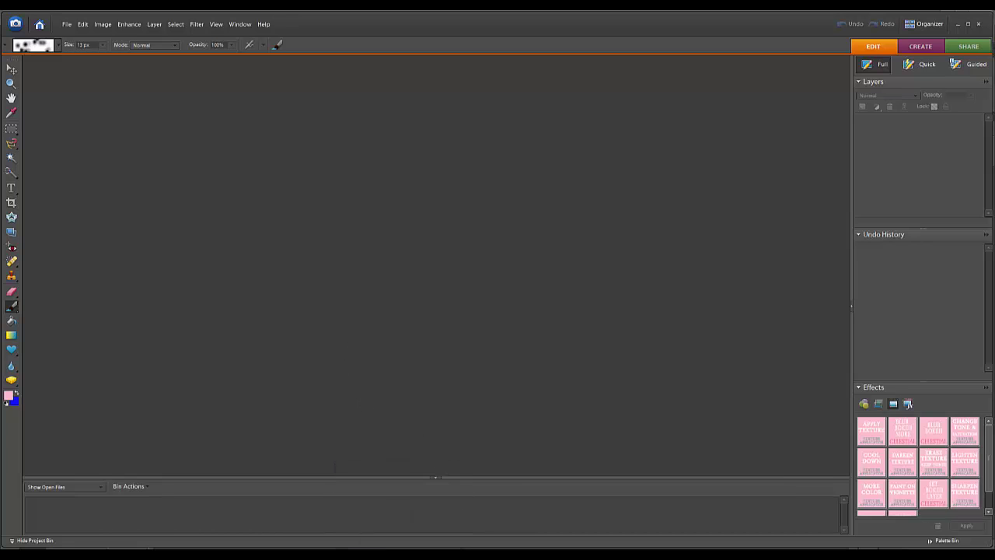
left_click(393, 509)
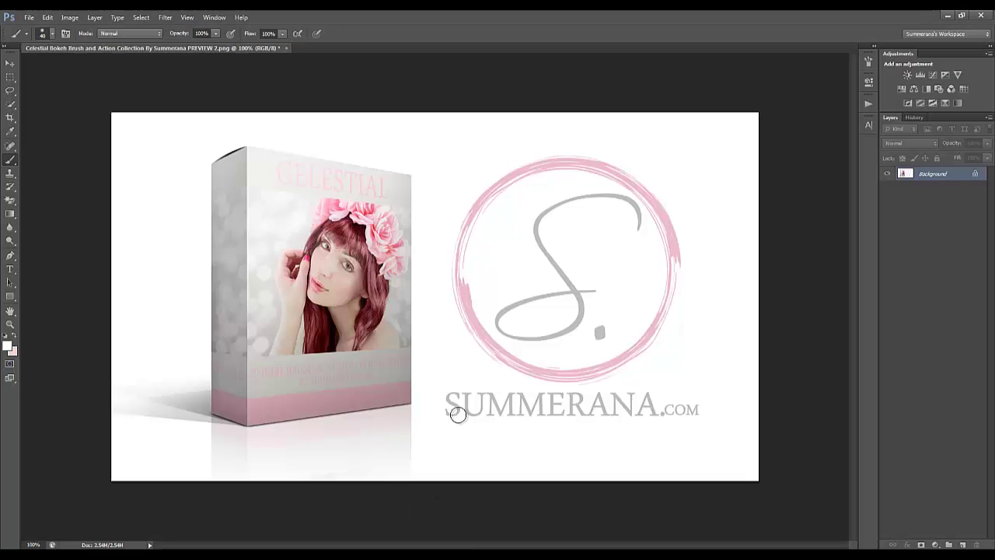